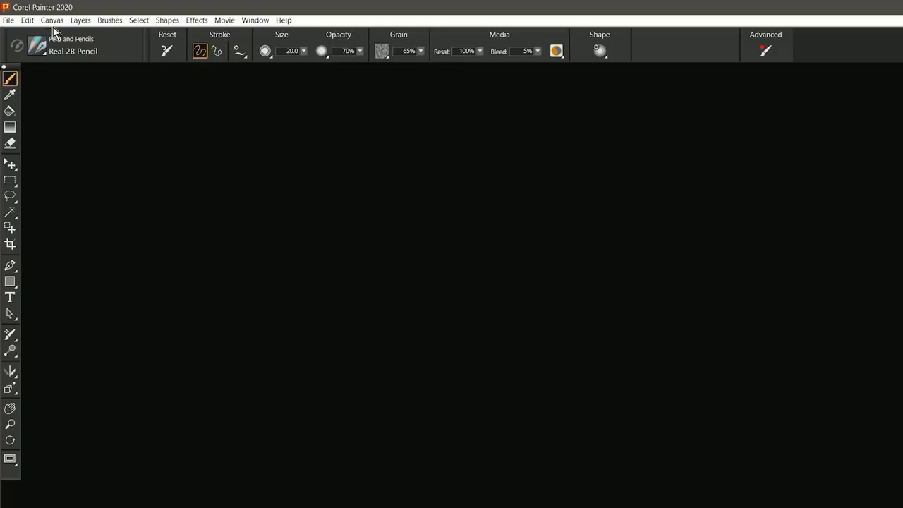
Check the Edit menu's interface preferences, then show the Grain flyout with Basic Paper at 65%
left_click(28, 20)
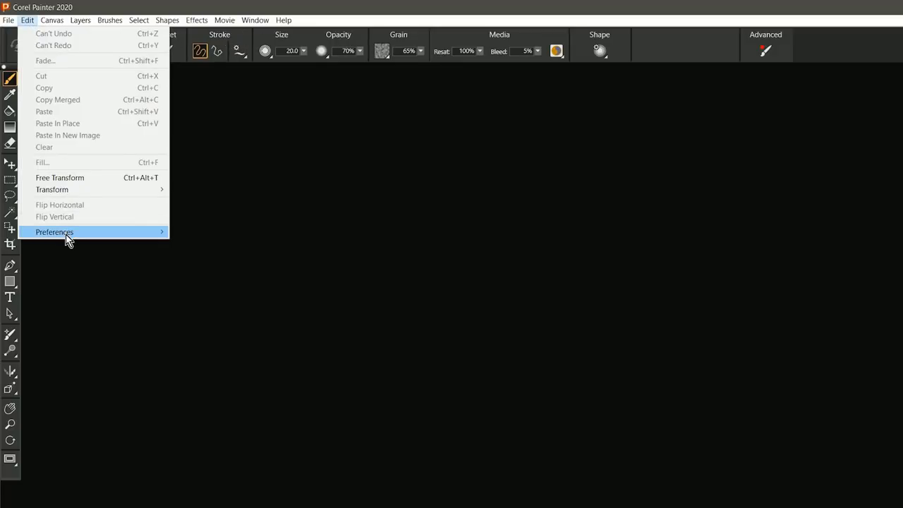
mouse_move(68, 233)
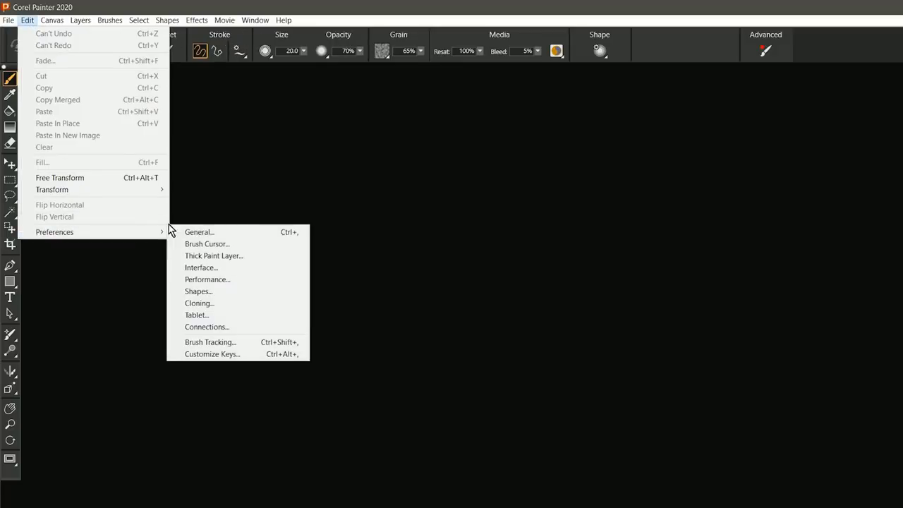
left_click(230, 268)
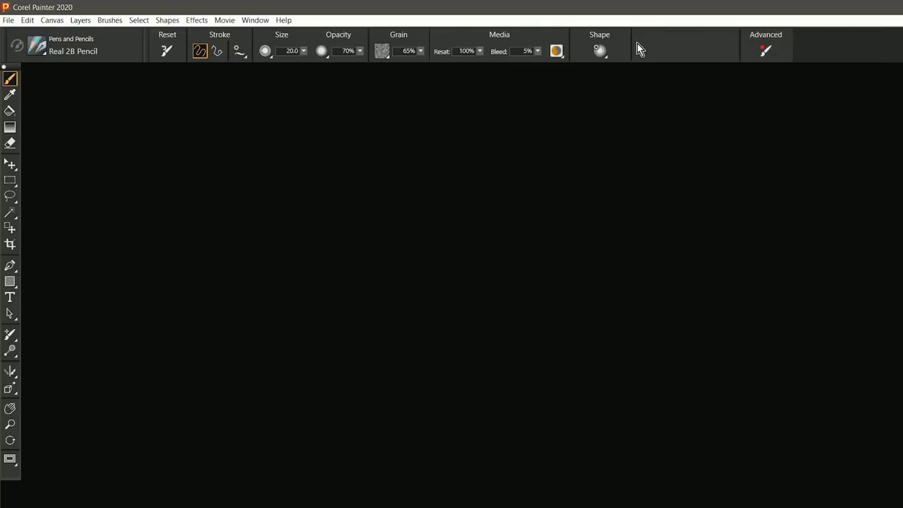
left_click(382, 51)
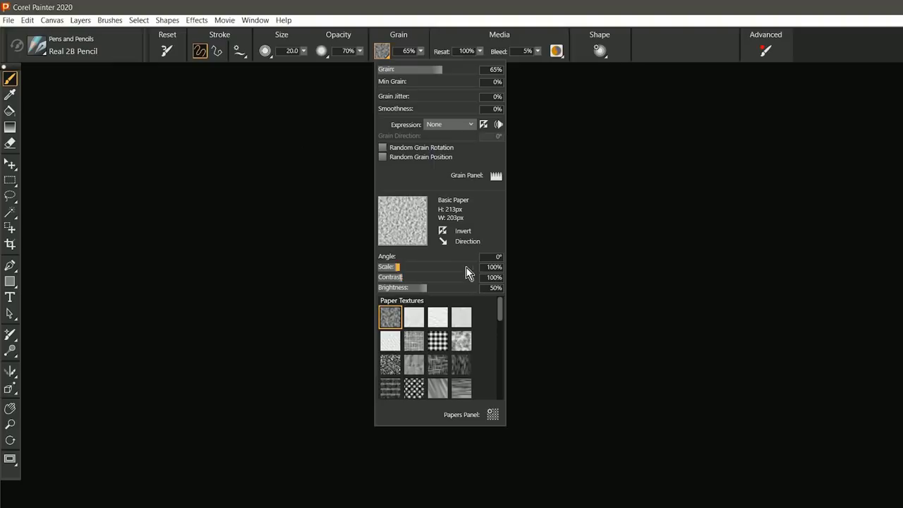
Cycle through rectangular, elliptical and polygonal lasso selection, ending on the Rectangle shape tool
left_click(10, 197)
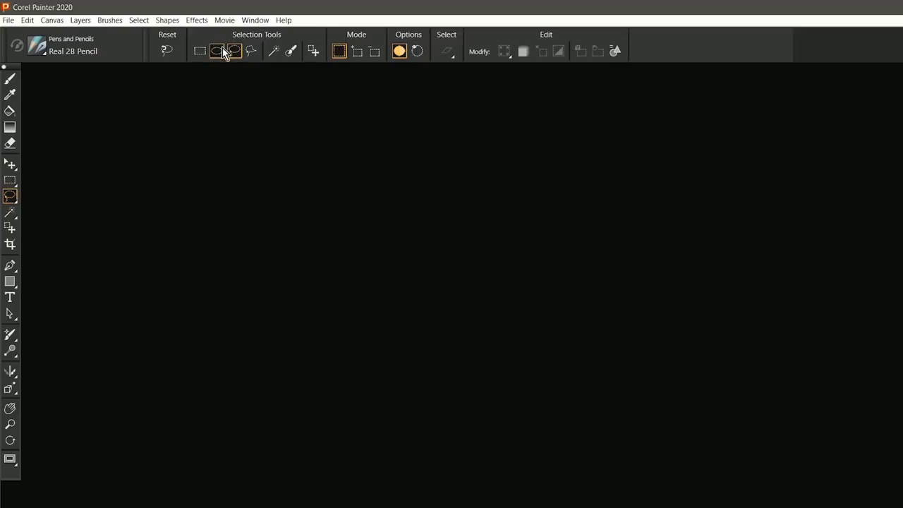
left_click(199, 51)
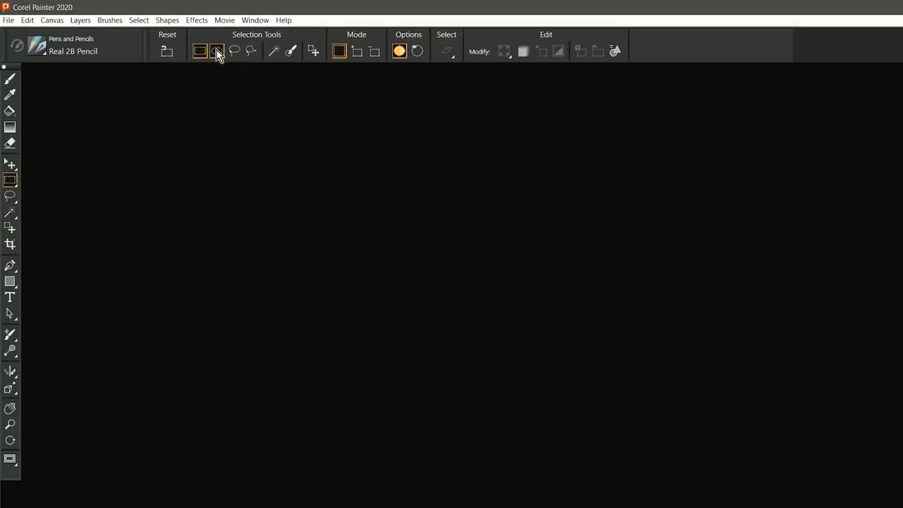
left_click(217, 52)
left_click(249, 52)
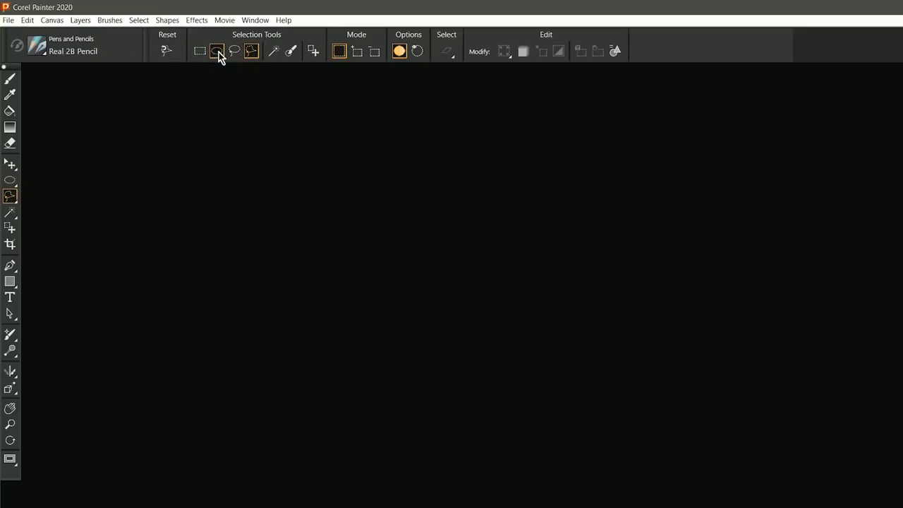
left_click(218, 52)
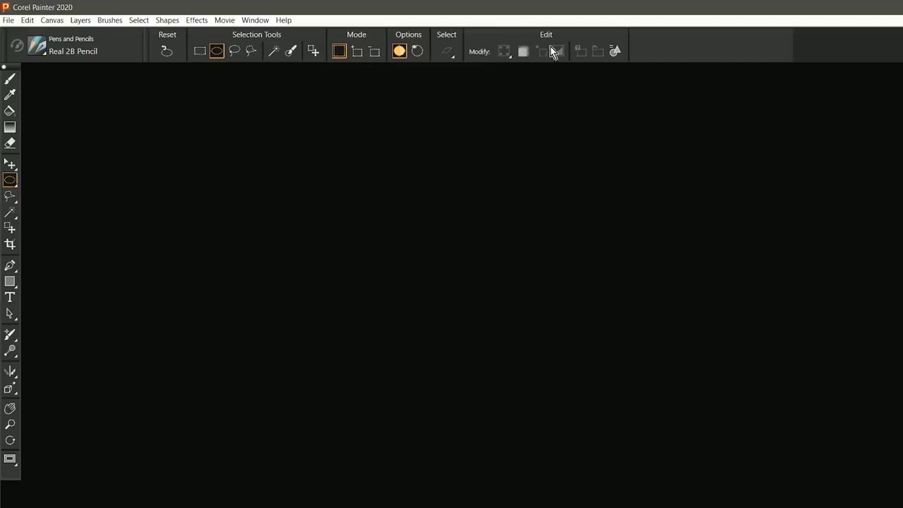
key("l")
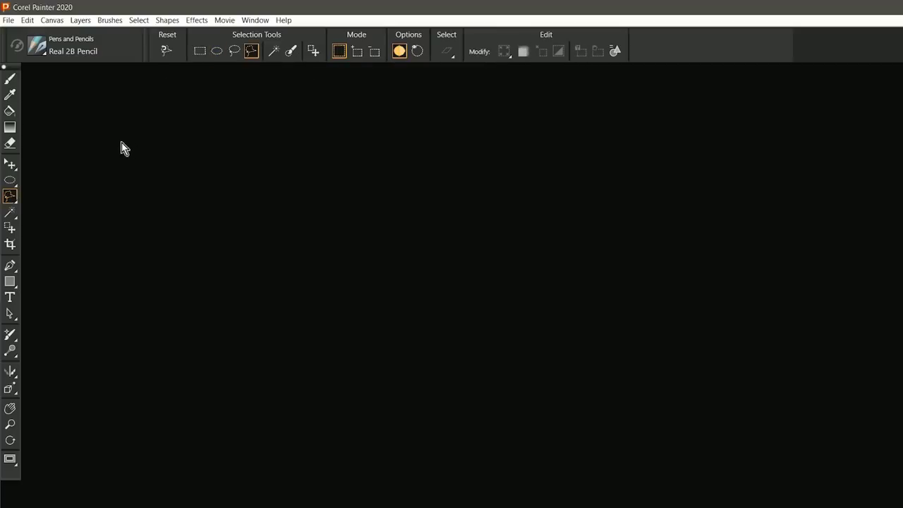
left_click(10, 281)
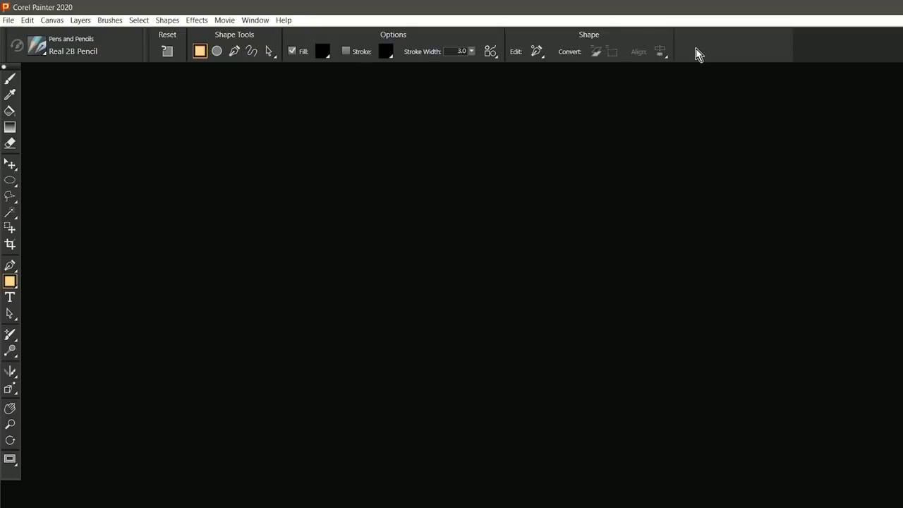
Load the Digital Watercolor Broad Water Brush via the Airbrushes category in the Brush Library
left_click(9, 78)
left_click(39, 48)
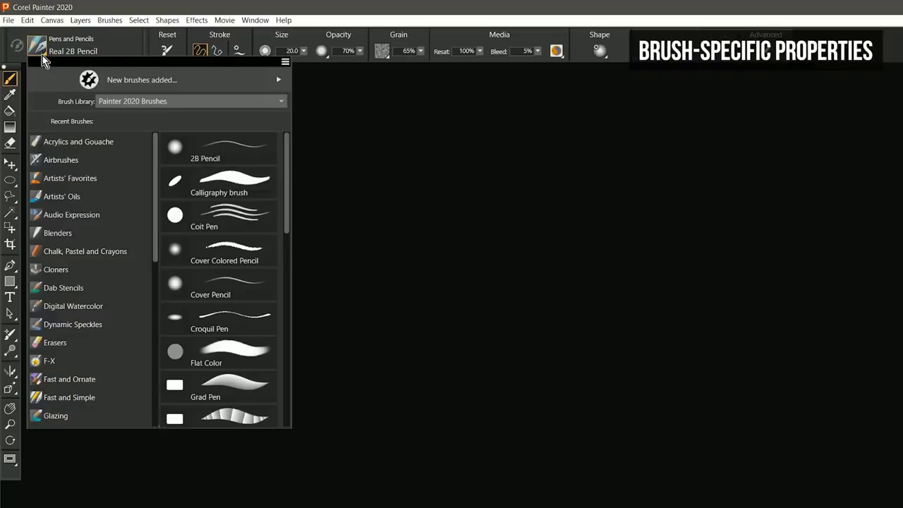
left_click(69, 161)
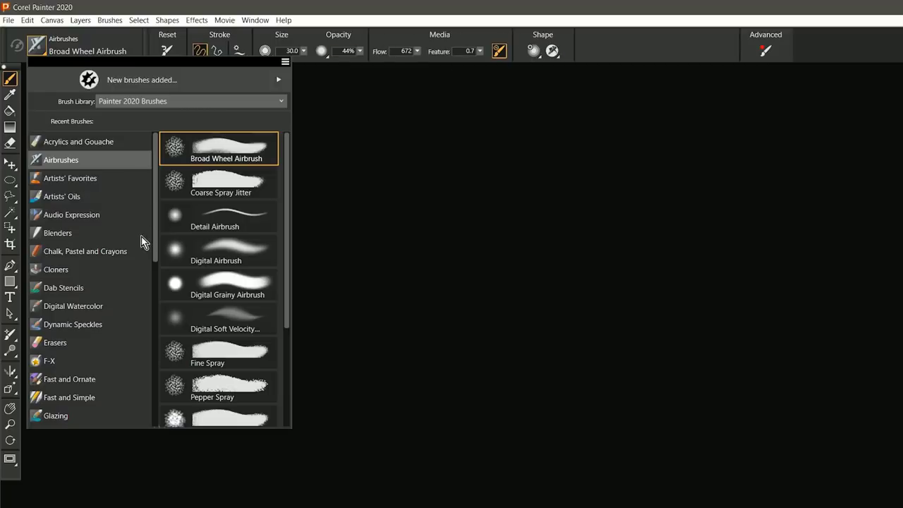
left_click(91, 304)
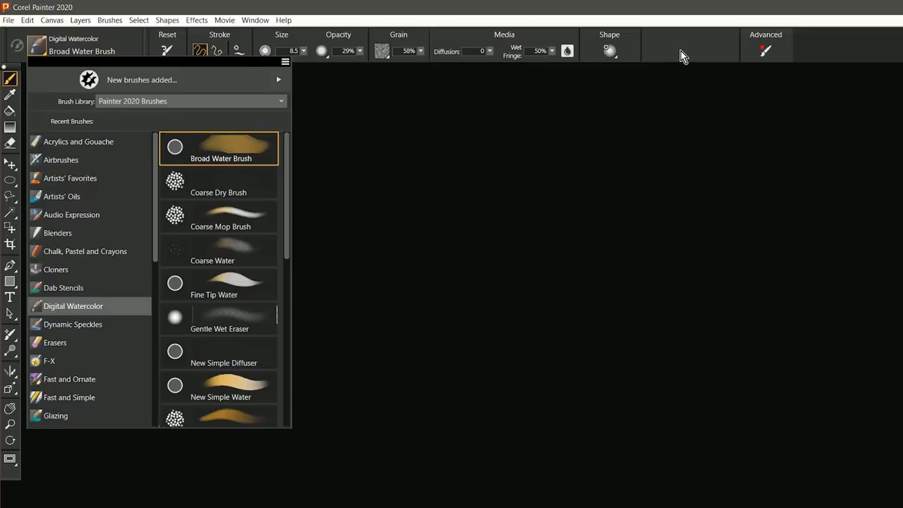
Pick the Real Watercolor Flow Map - Dry brush and set Flow Source to Flow Map
scroll(72, 232, "down", 7)
left_click(74, 234)
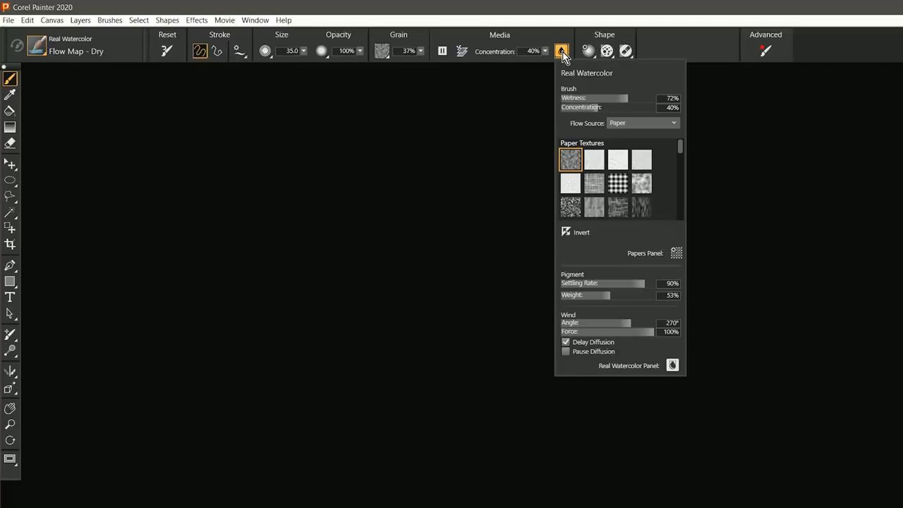
left_click(645, 123)
left_click(639, 147)
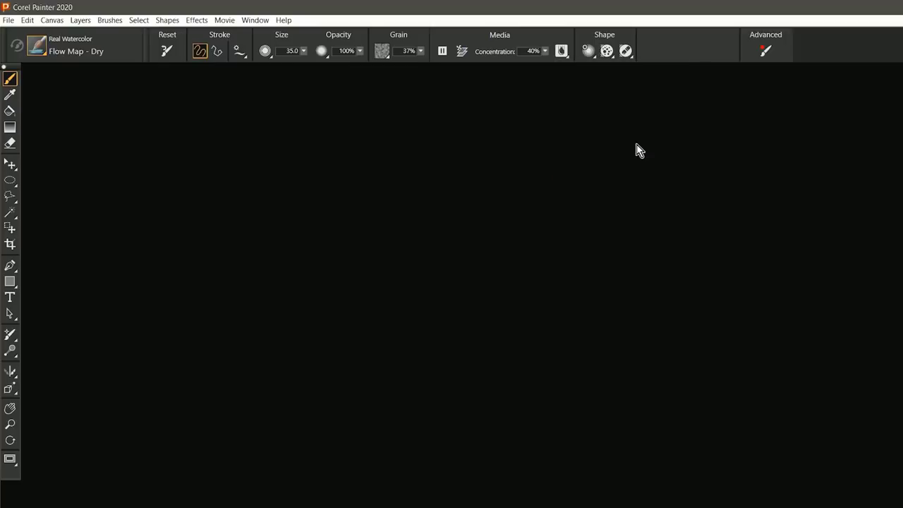
Review the Flow Map texture settings and the Real Watercolor settings flyout
left_click(483, 53)
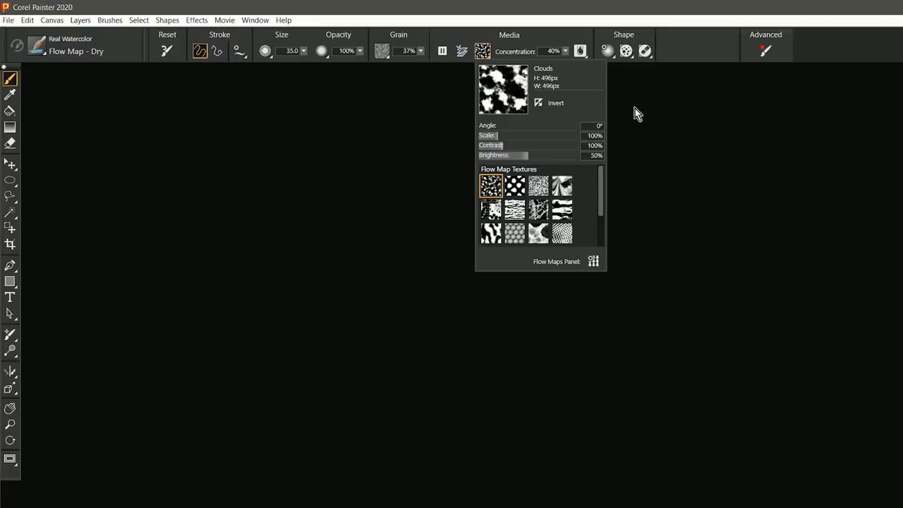
left_click(580, 50)
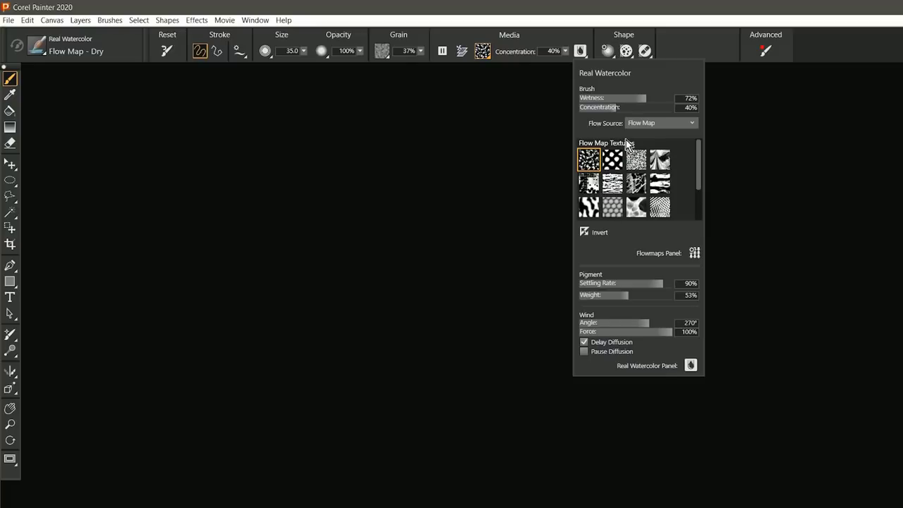
left_click(530, 118)
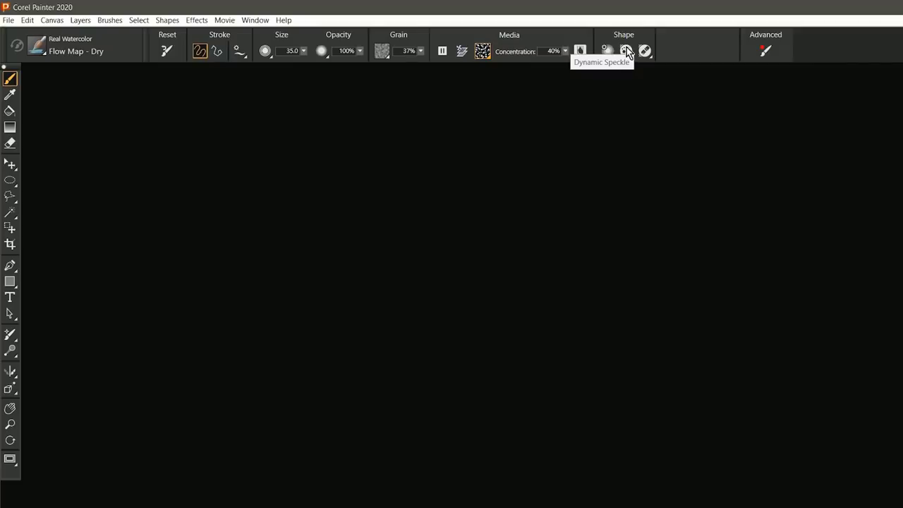
left_click(626, 51)
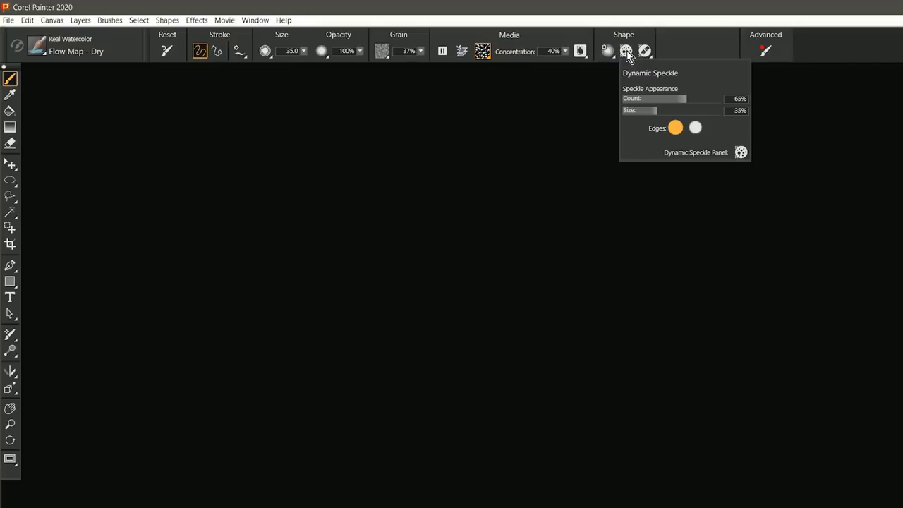
left_click(645, 50)
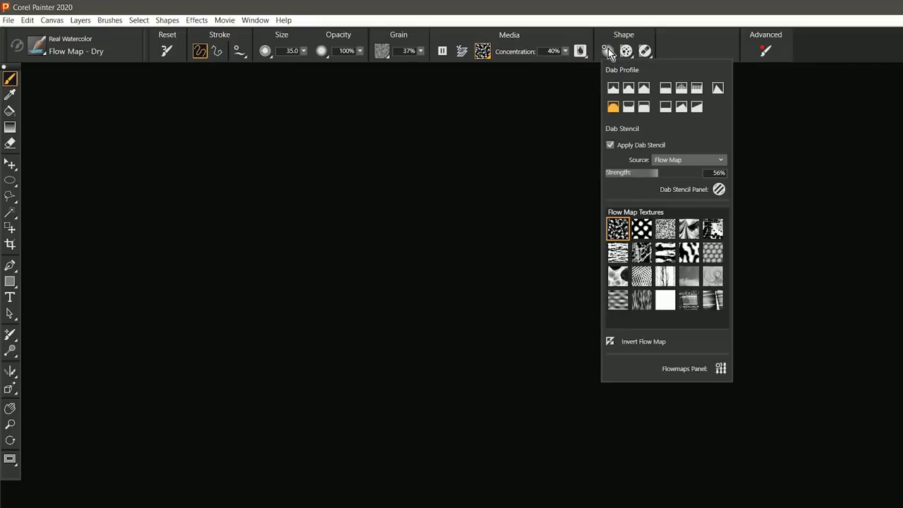
left_click(646, 52)
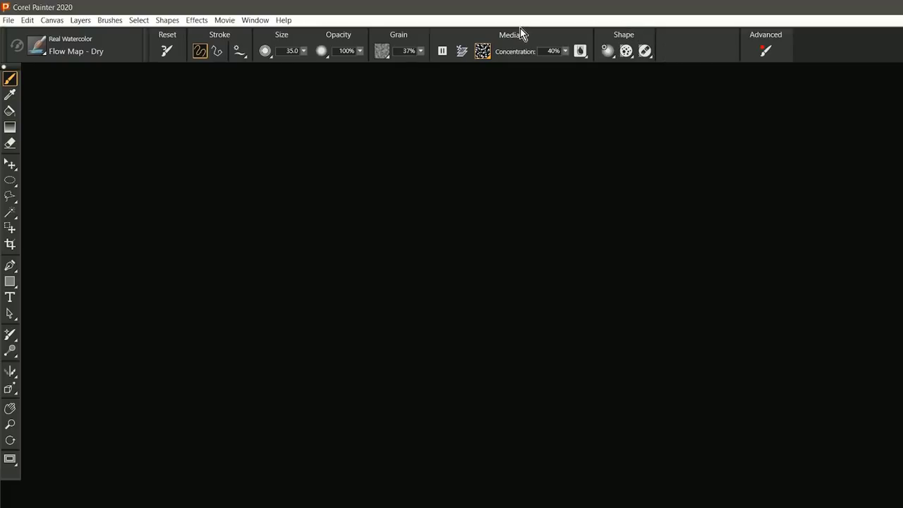
In the Advanced brush controls, view the stencil, size, angle, spacing and dab profile settings
left_click(767, 53)
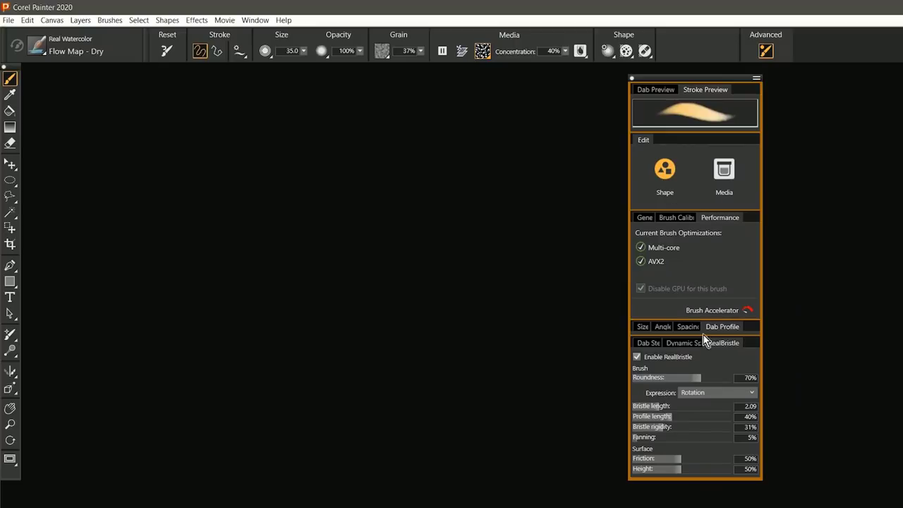
left_click(649, 343)
left_click(644, 327)
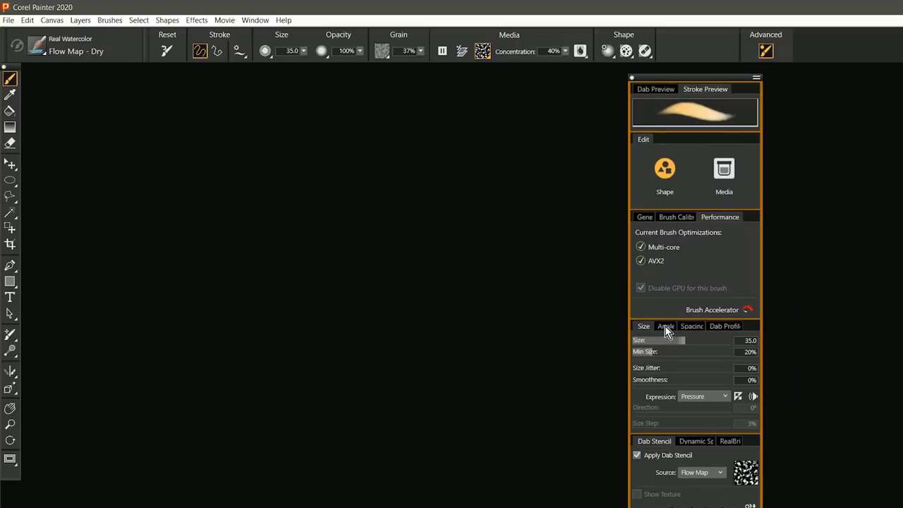
left_click(665, 327)
left_click(691, 326)
left_click(724, 326)
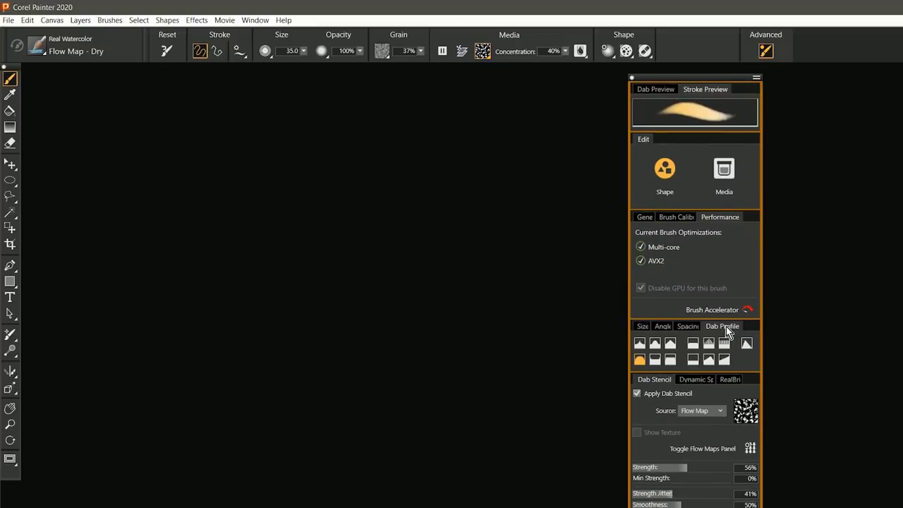
View the Media, Grain and Blending settings, then return to the Shape settings with RealBristle
left_click(726, 168)
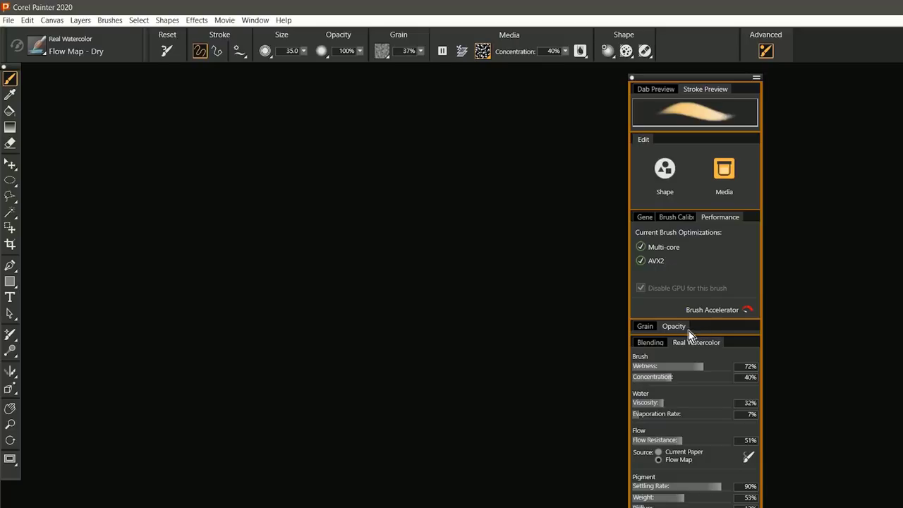
left_click(647, 326)
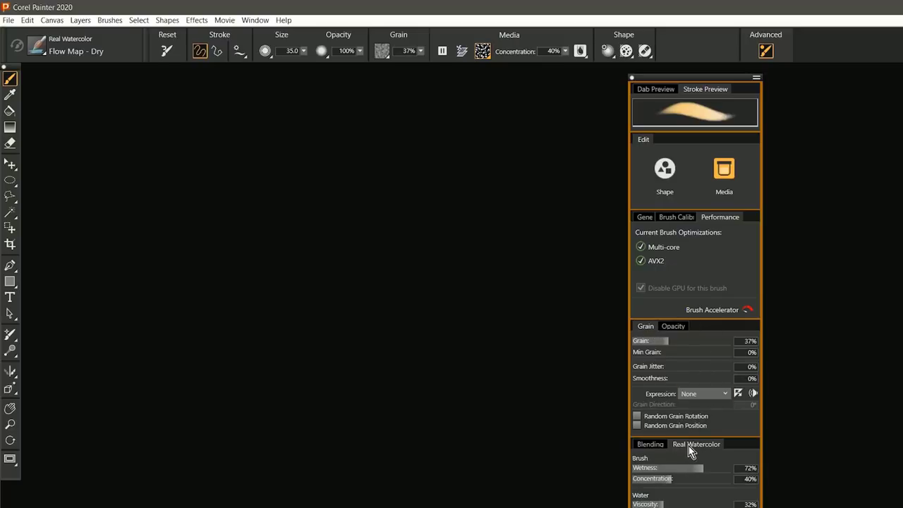
left_click(659, 445)
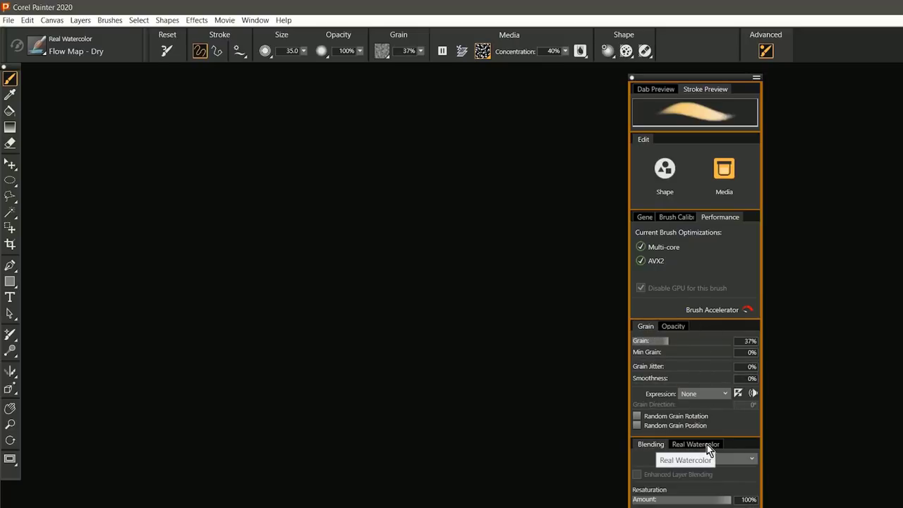
left_click(684, 163)
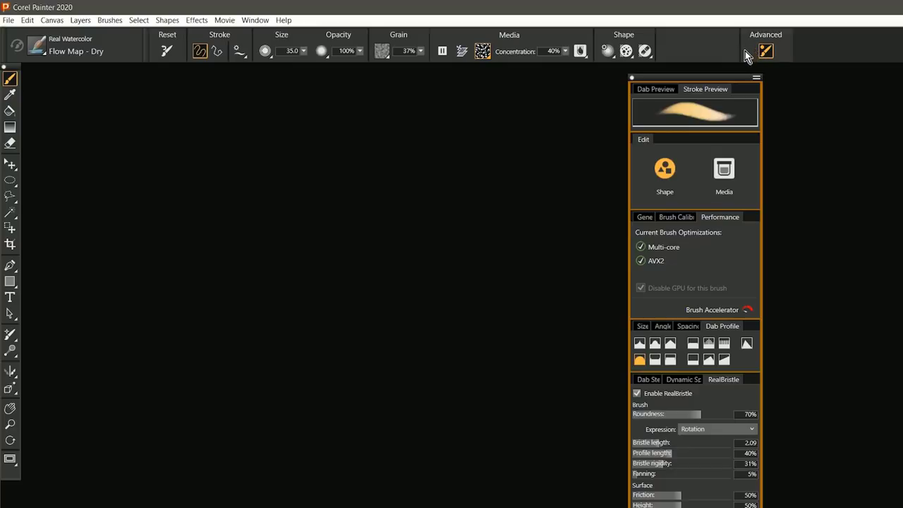
Show the General dab and stroke type settings, then hide the Advanced brush controls with Ctrl+B
left_click(648, 219)
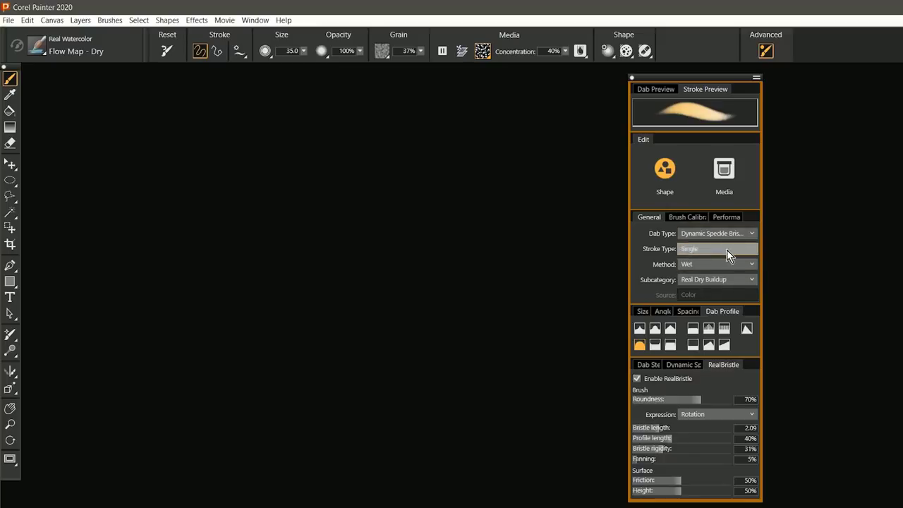
key("ctrl+b")
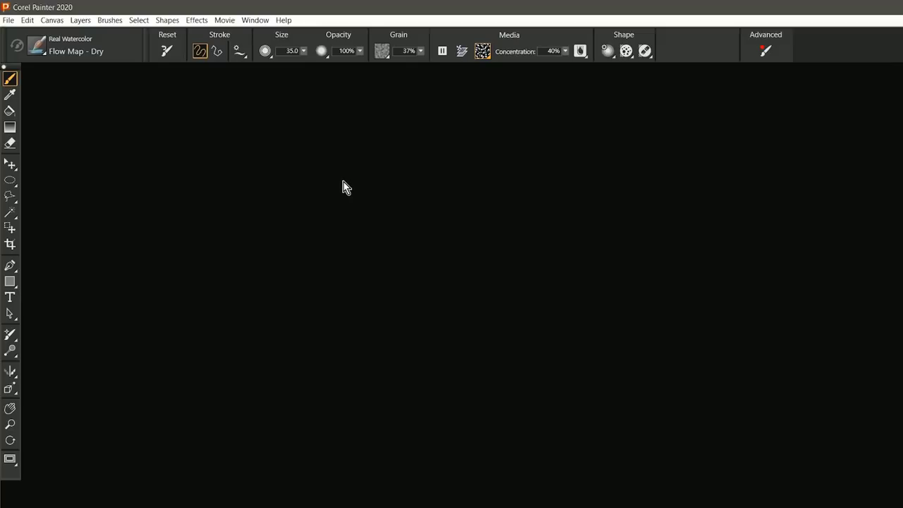
Toggle Perspective Guides off and back on, showing the 2 Point General Composition guides
left_click(240, 51)
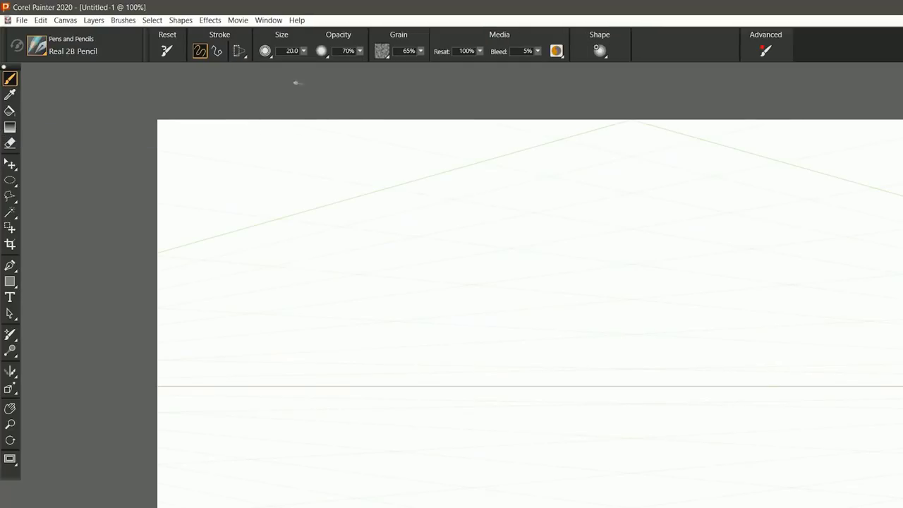
left_click(240, 51)
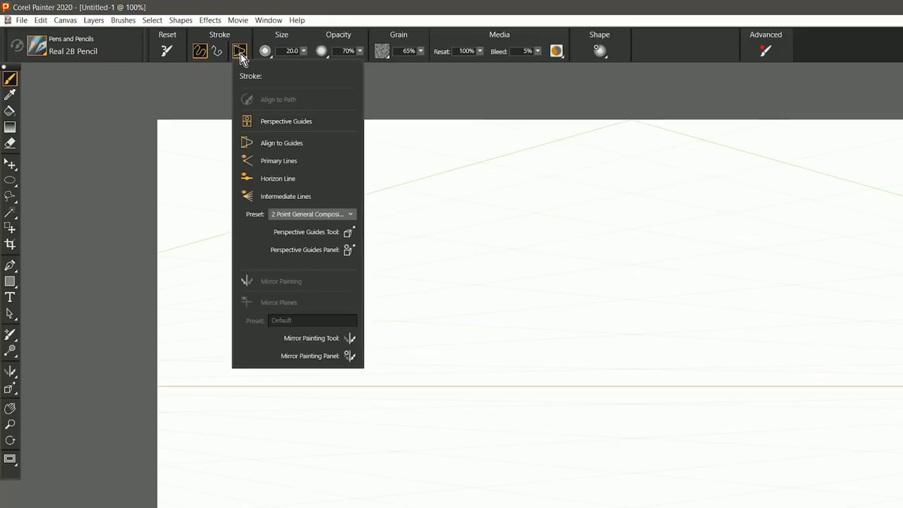
left_click(249, 120)
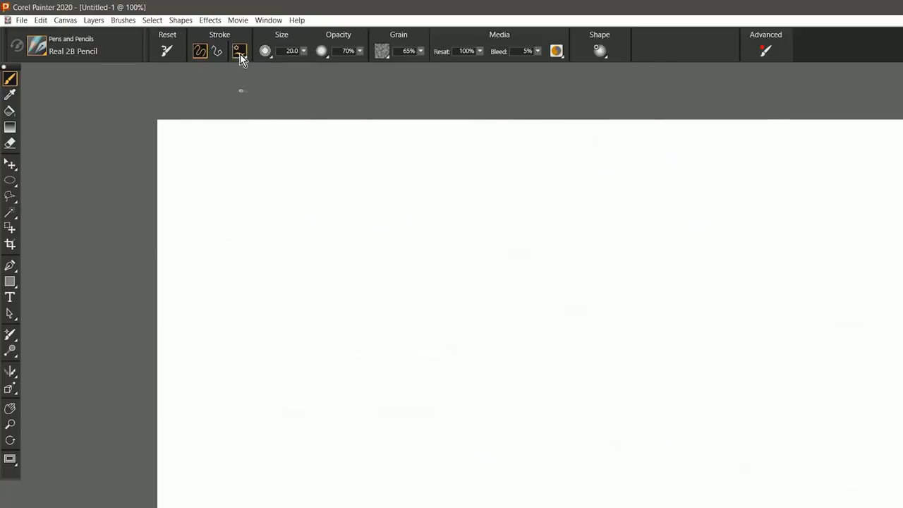
left_click(240, 52)
left_click(302, 122)
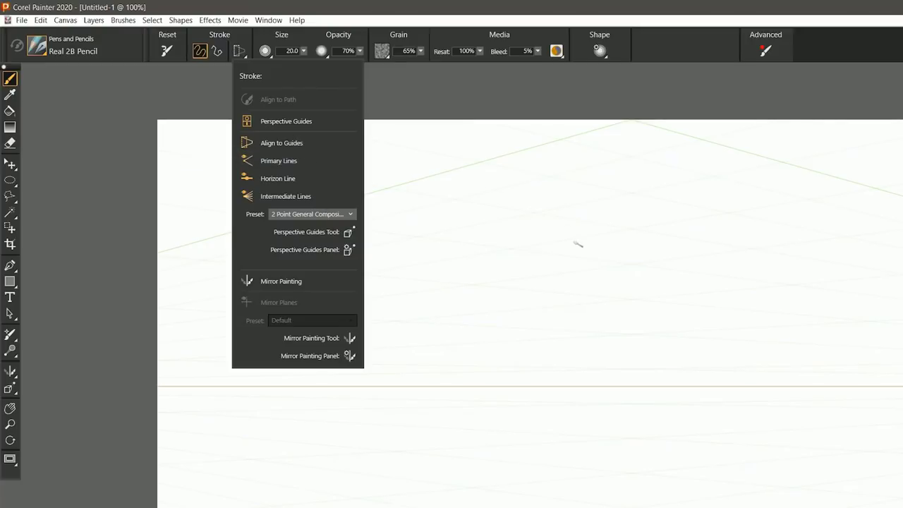
Draw several blue Real 2B Pencil lines and a dab snapped to the perspective guides
mouse_move(547, 247)
left_mouse_down()
mouse_move(642, 234)
mouse_move(482, 282)
left_mouse_up()
left_click_drag(528, 325, 693, 334)
left_click_drag(644, 329, 468, 341)
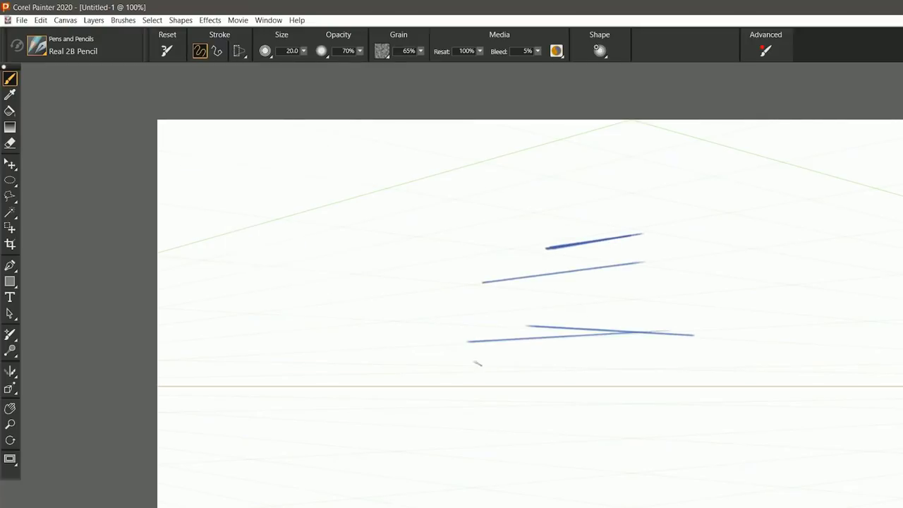
left_click(588, 262)
left_click_drag(625, 275, 624, 430)
left_click_drag(667, 304, 505, 317)
left_click_drag(630, 348, 492, 344)
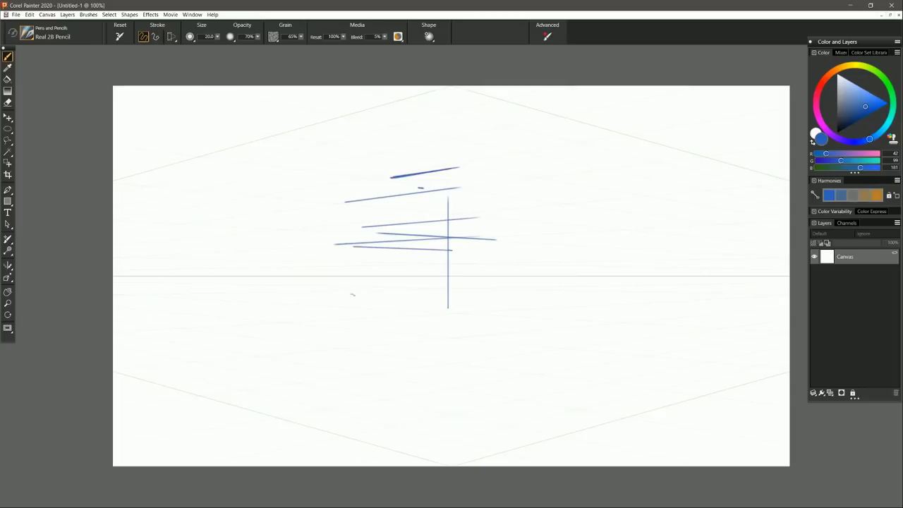
left_click_drag(491, 281, 371, 281)
Hide the horizon line and turn off the perspective guides in Stroke Options
left_click(175, 38)
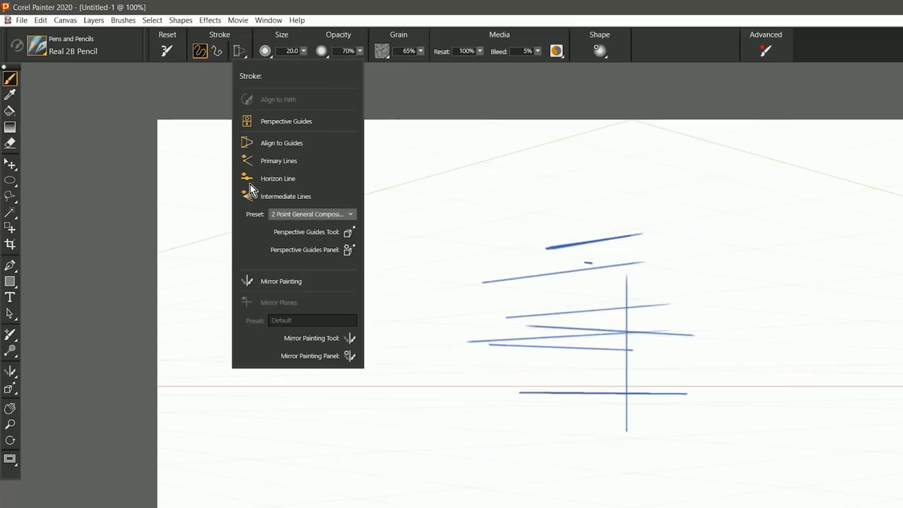
left_click(248, 182)
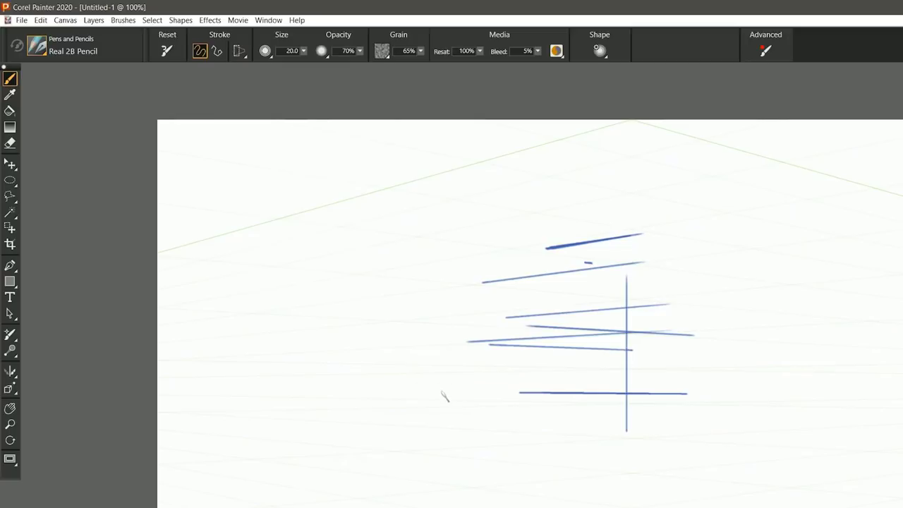
left_click(240, 51)
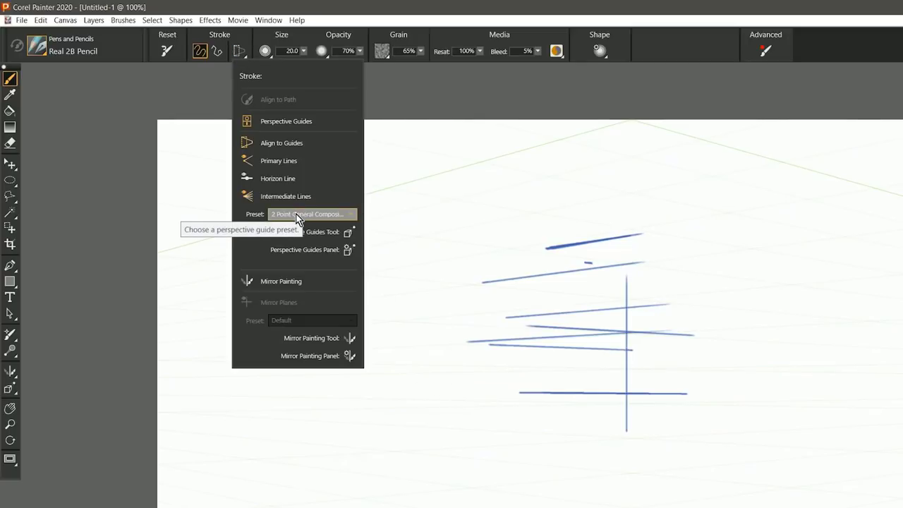
left_click(247, 120)
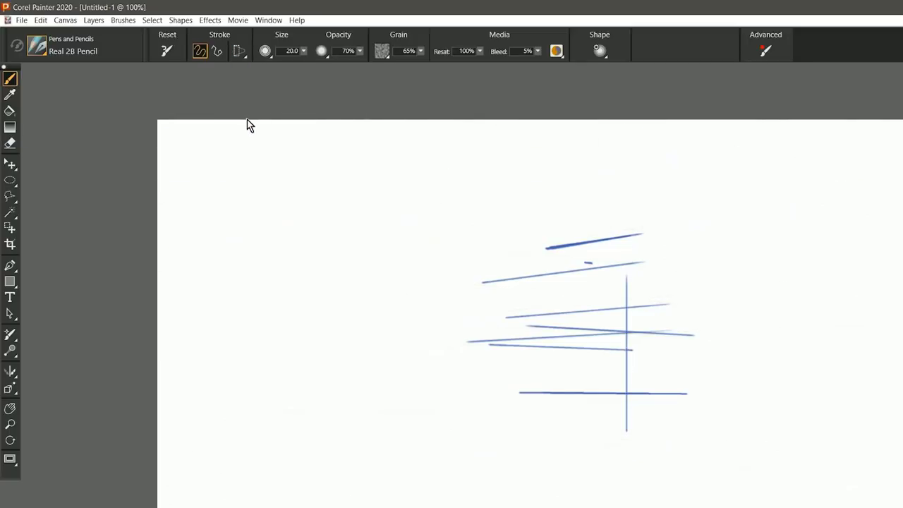
Enable Mirror Painting and draw a bat outline whose wings and tail mirror across the plane
left_click(241, 51)
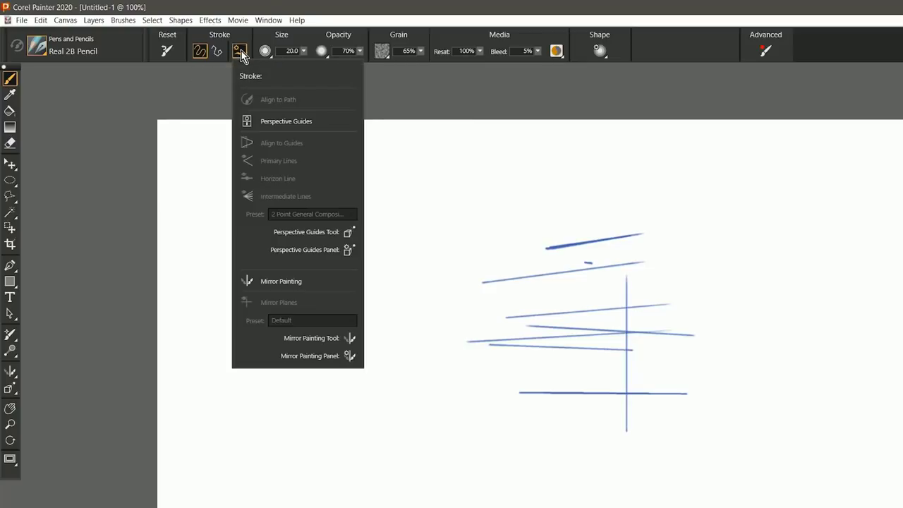
left_click(247, 281)
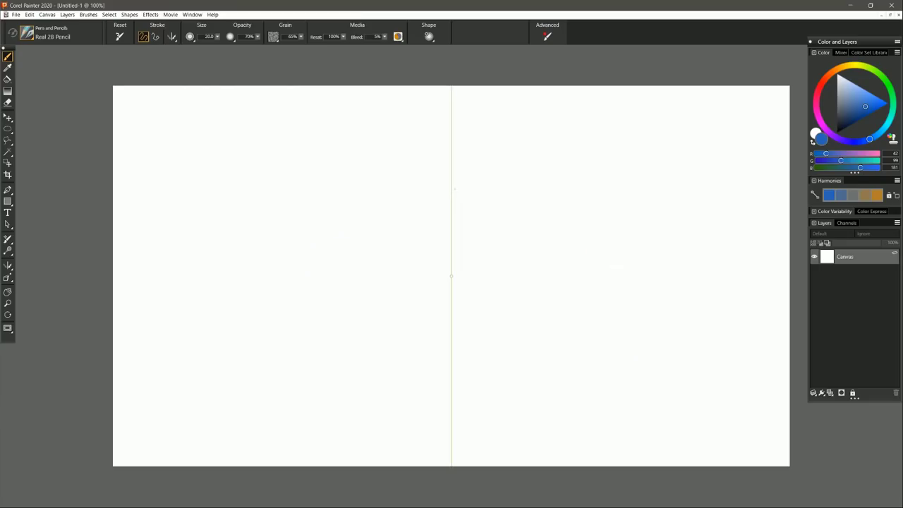
mouse_move(439, 191)
left_mouse_down()
mouse_move(427, 166)
mouse_move(400, 211)
mouse_move(292, 197)
mouse_move(323, 279)
mouse_move(393, 328)
mouse_move(439, 383)
mouse_move(449, 333)
left_mouse_up()
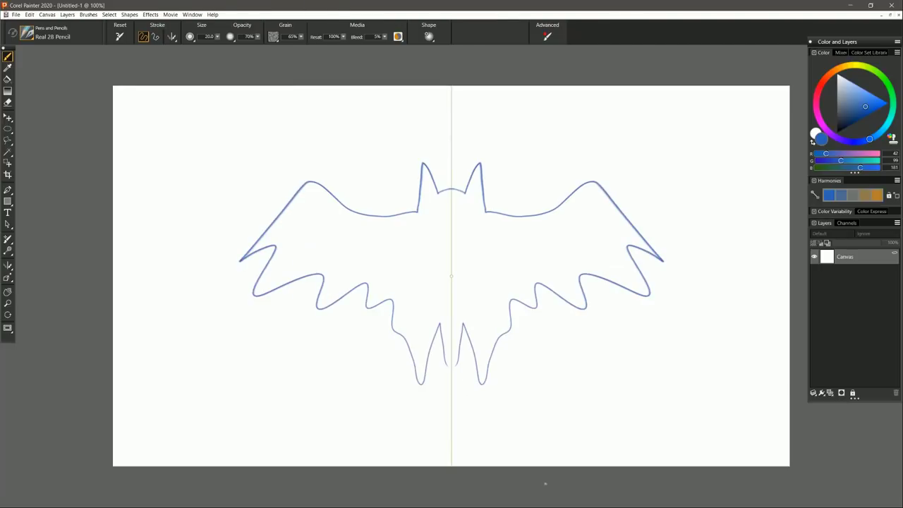
left_click(172, 36)
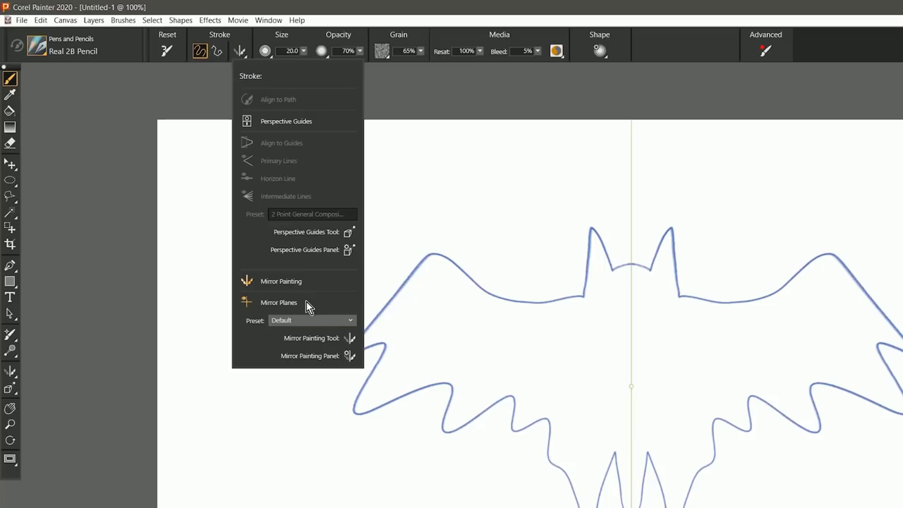